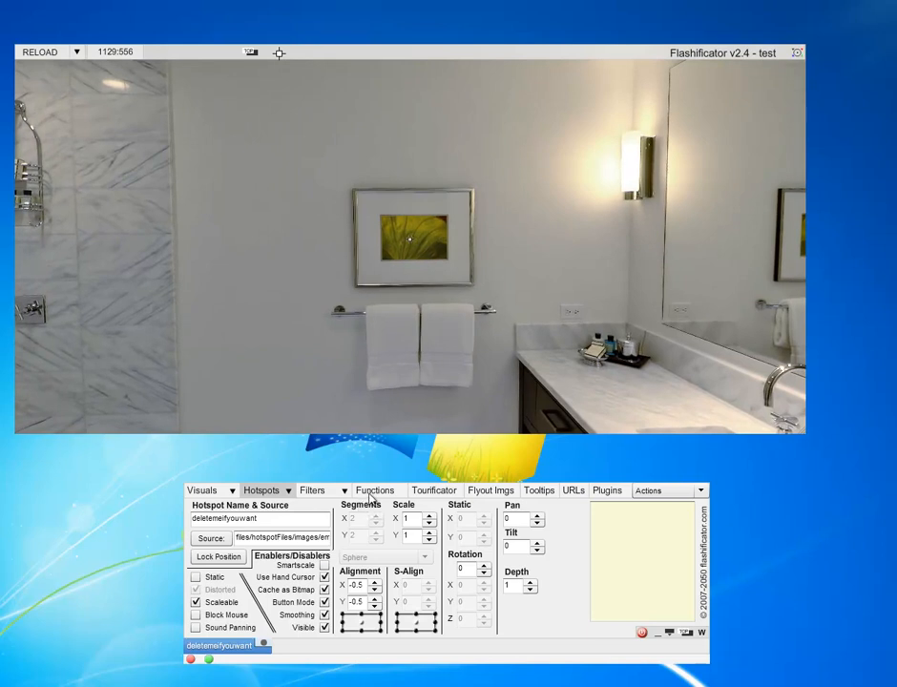
left_click(372, 491)
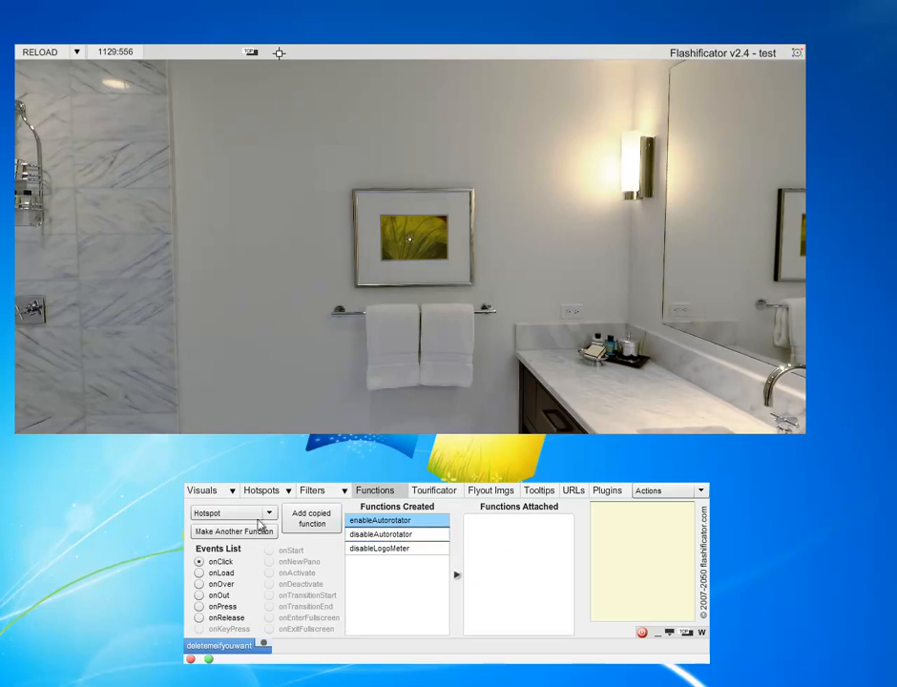
left_click(399, 549)
left_click(380, 537)
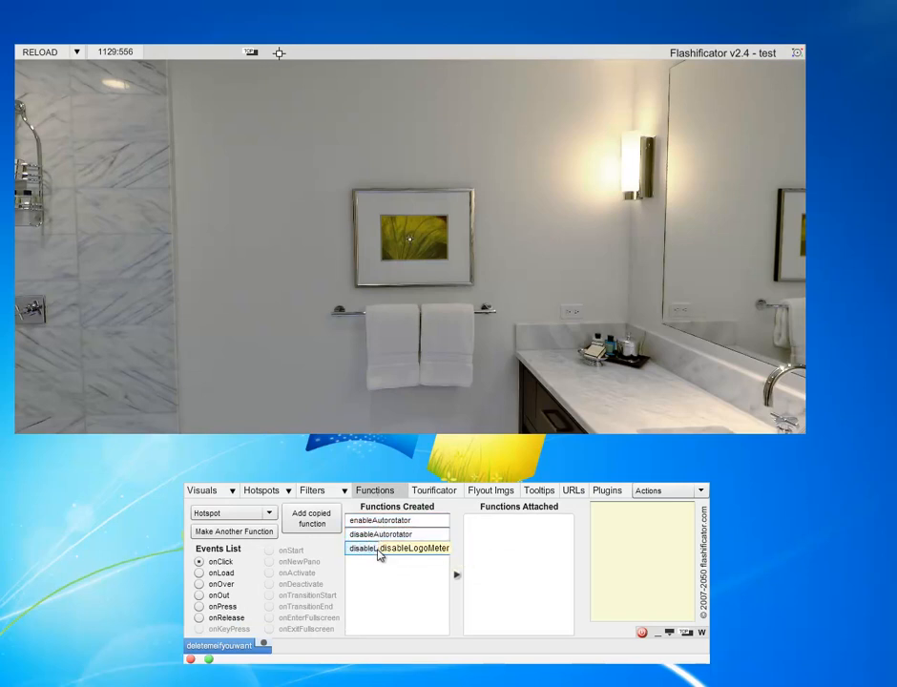
left_click(420, 522)
Configure the Pre Pano plugin with size 512, blur 4 and quality 100
left_click(606, 492)
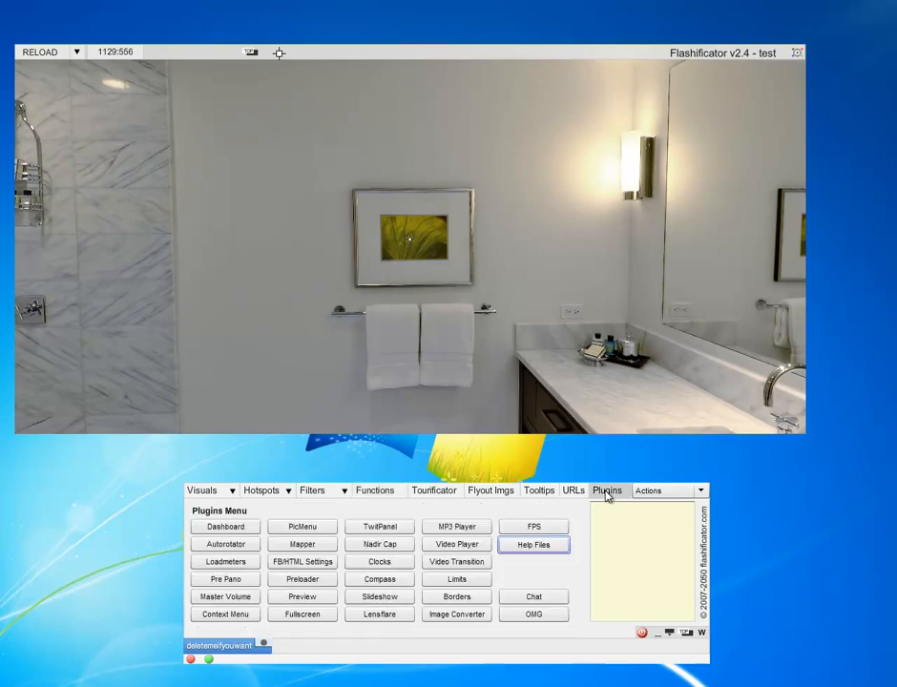
left_click(220, 579)
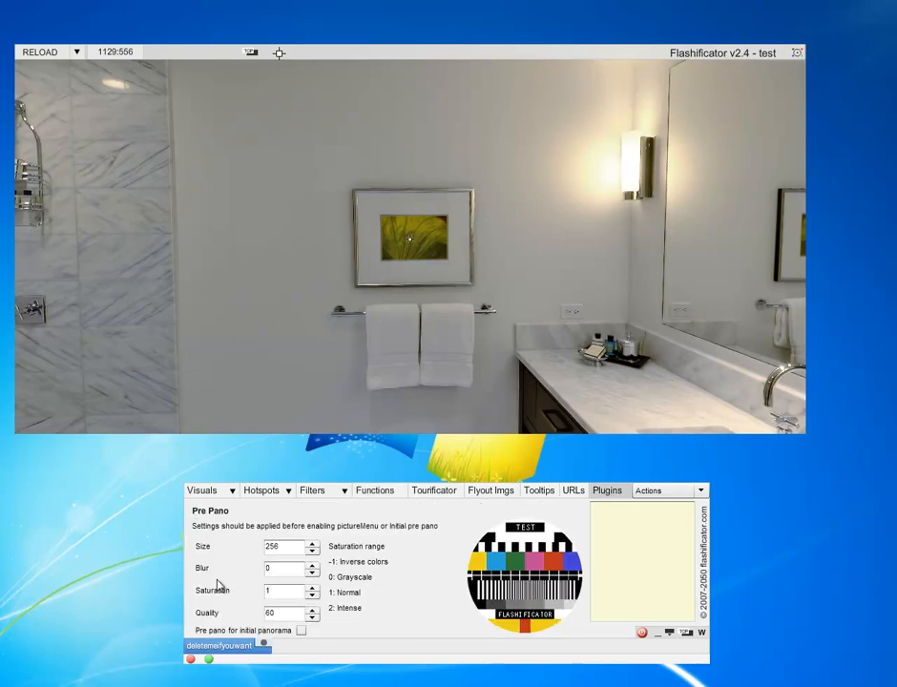
left_click(272, 591)
key("shift+Tab")
type("4")
key("shift+Tab")
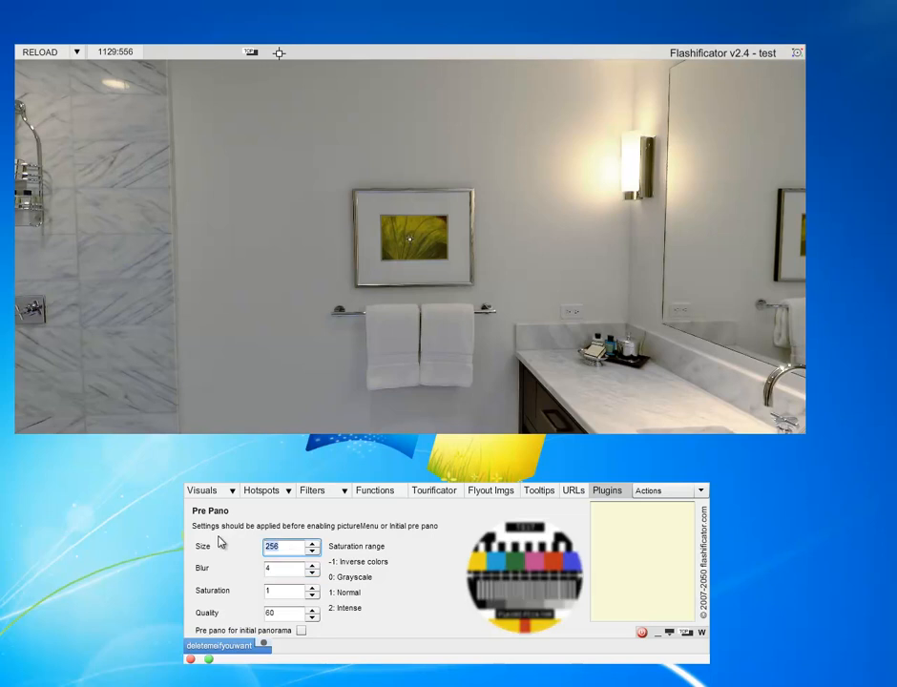
type("512")
key("Tab")
key("Tab")
key("Tab")
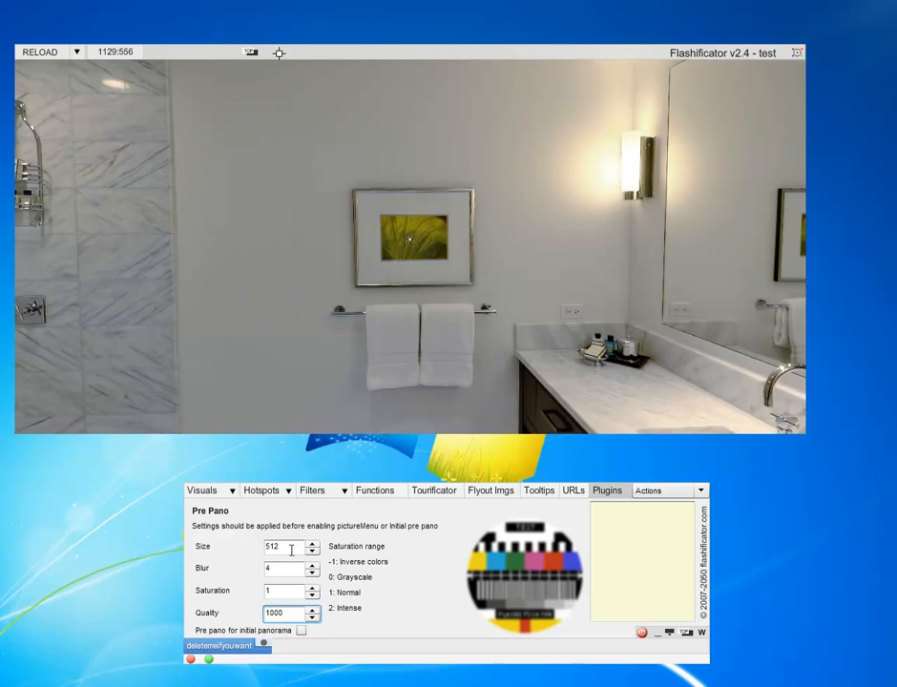
left_click(238, 561)
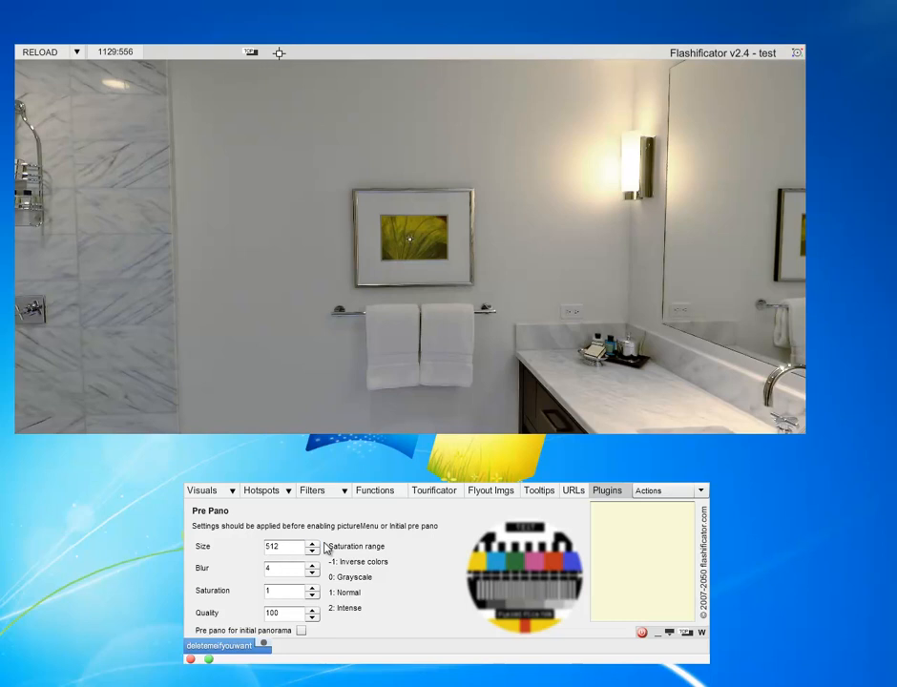
Enable the pre pano for the initial panorama, trying saturation 0 before setting it to 1
left_click(285, 568)
left_click(285, 591)
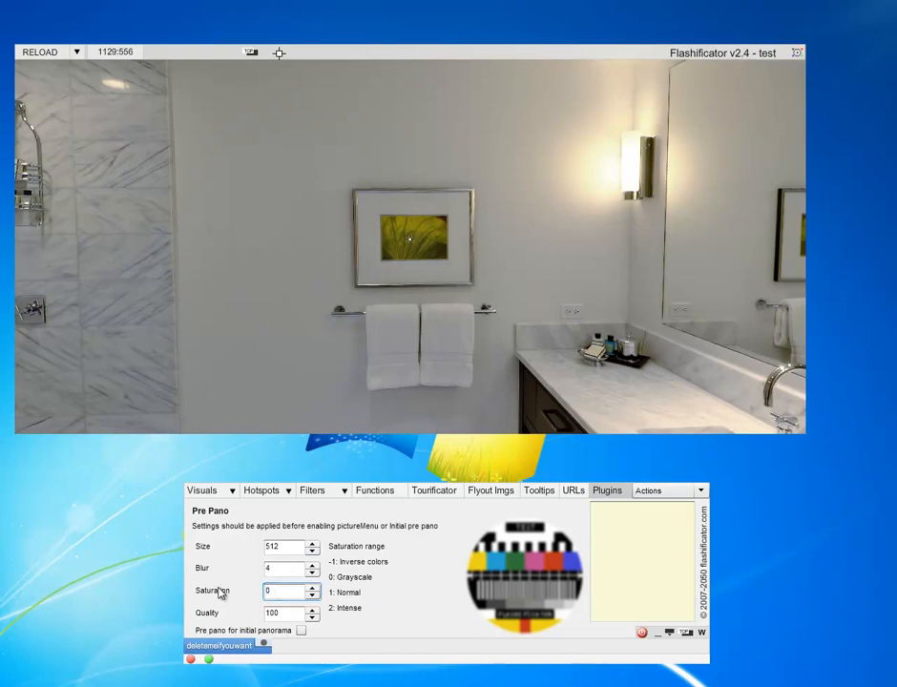
left_click(301, 630)
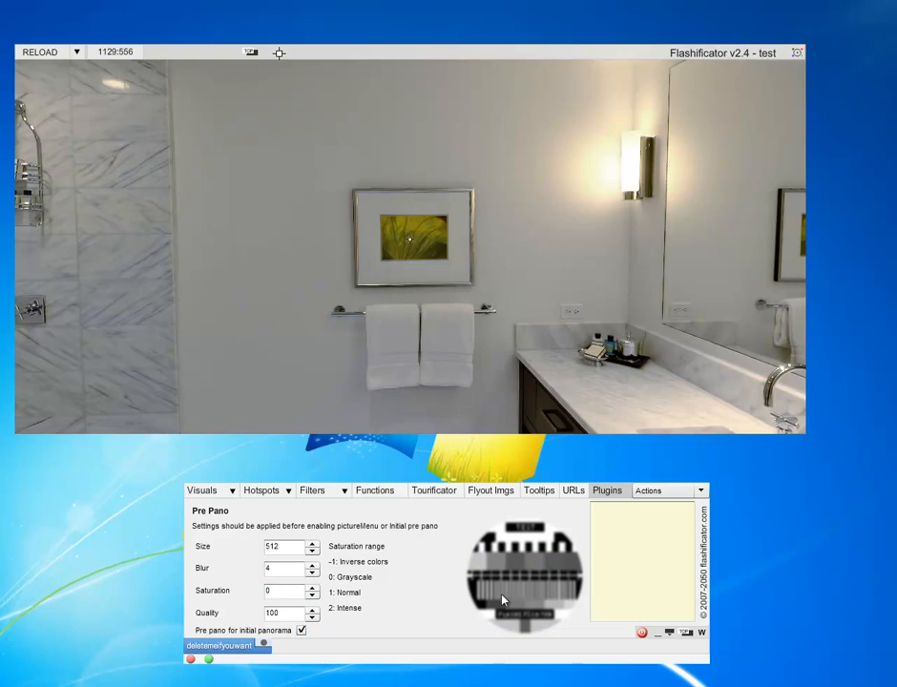
left_click(290, 592)
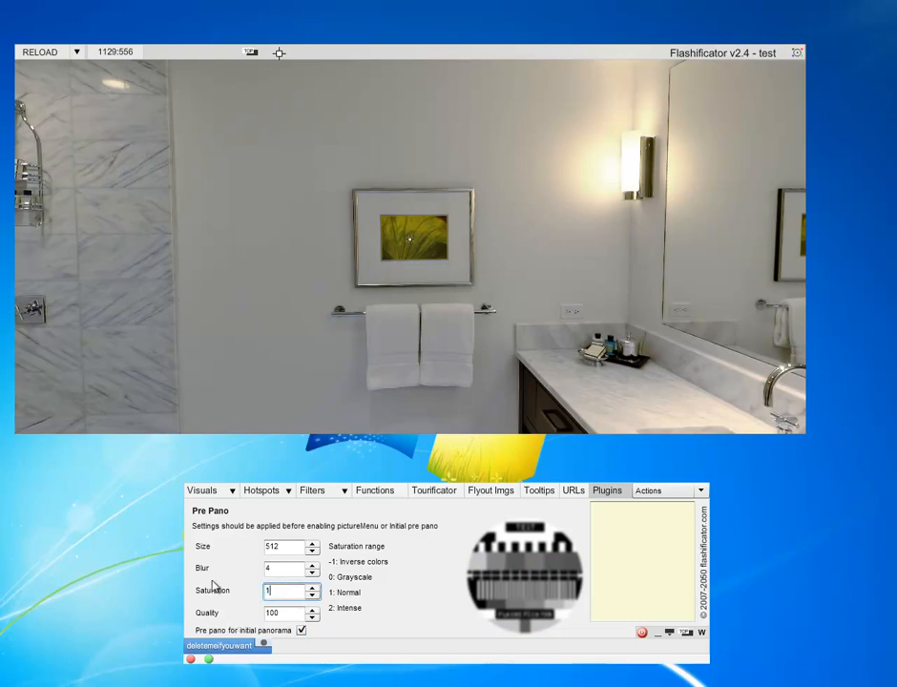
key("Tab")
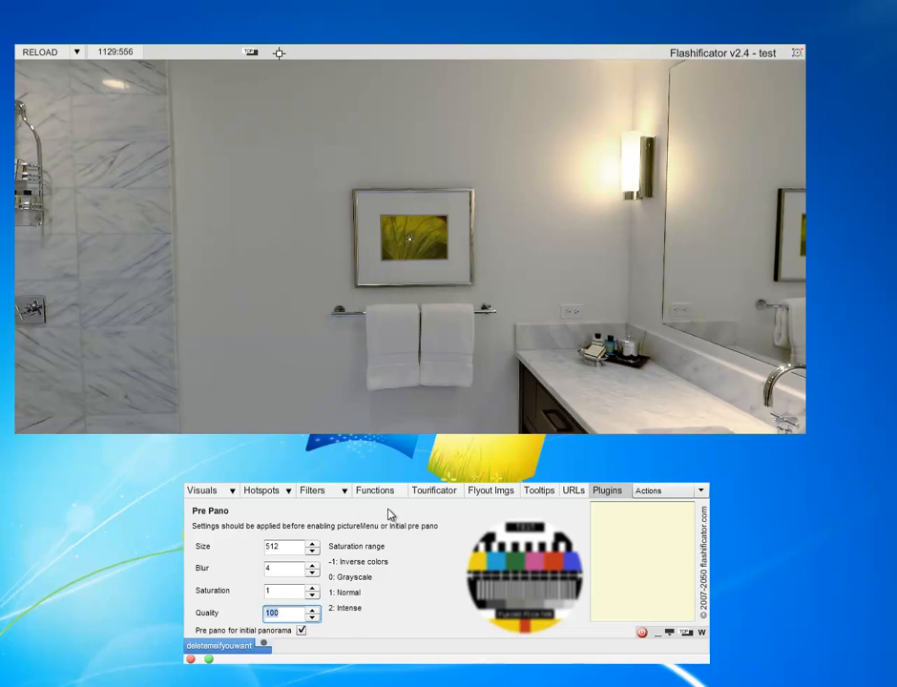
Enable the Picture Menu plugin for the panorama
left_click(604, 496)
left_click(304, 527)
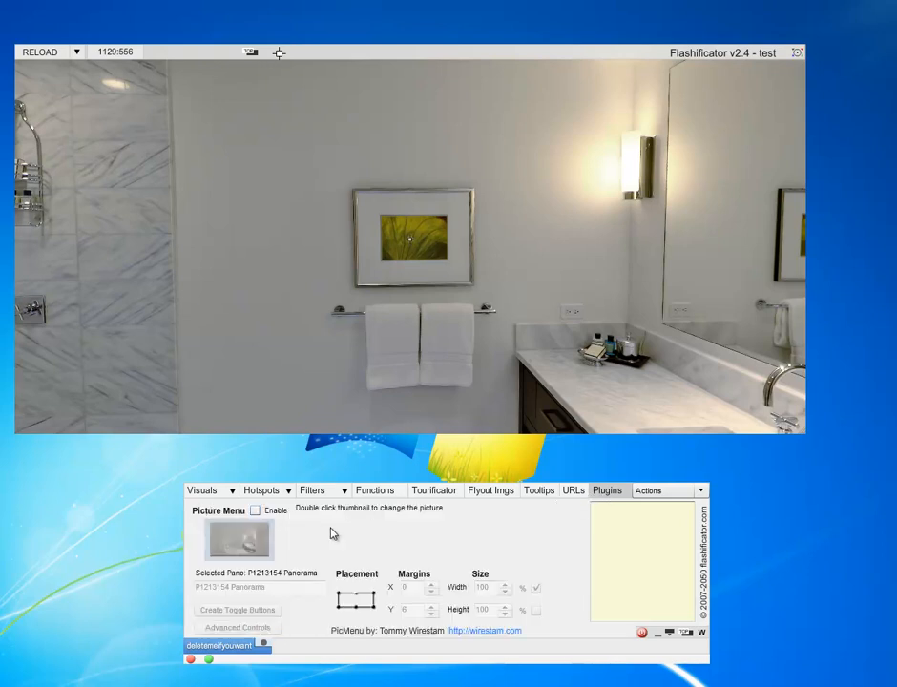
left_click(254, 510)
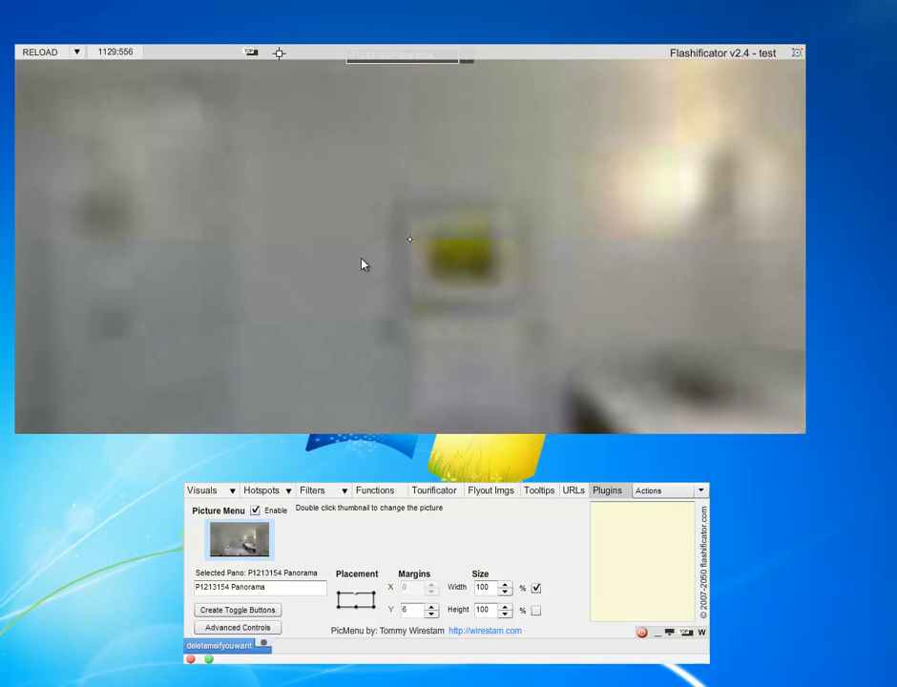
Centre the view on the framed picture and set it as the pano position in loadP1213154_Panorama1's loadPano action
left_click(373, 491)
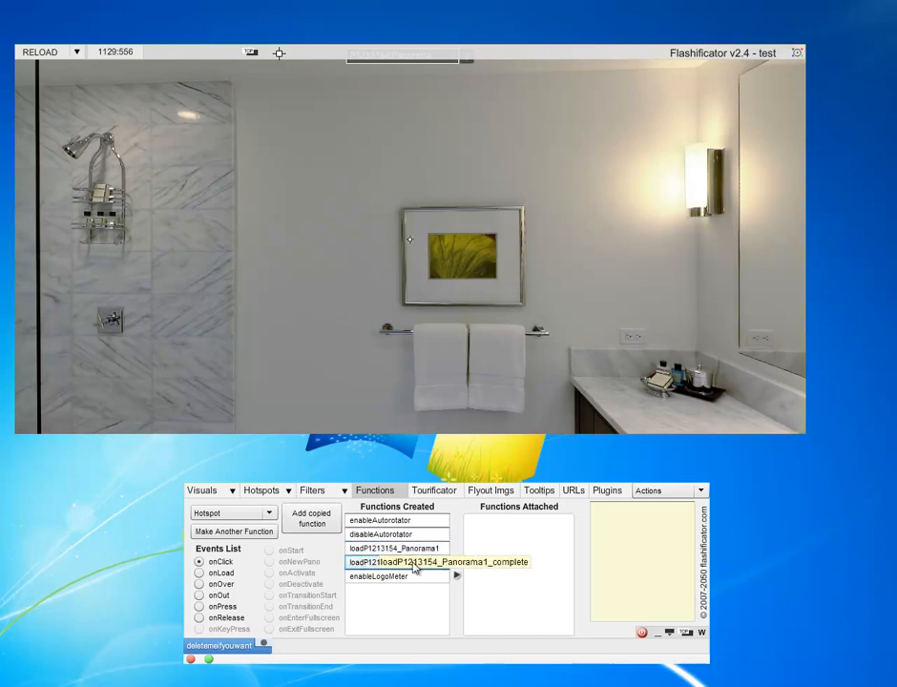
left_click(413, 567)
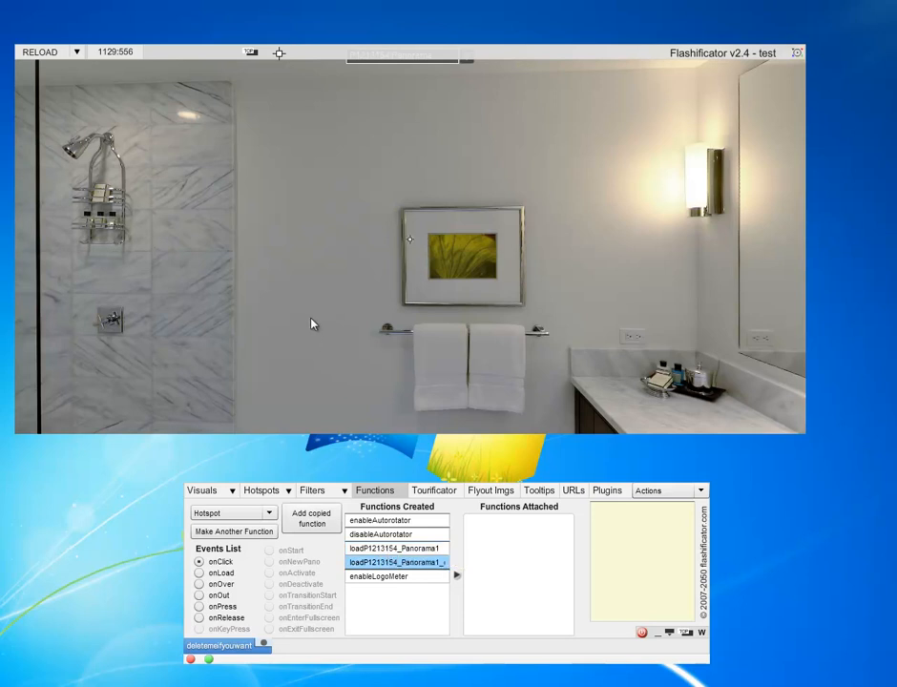
left_click_drag(305, 303, 307, 317)
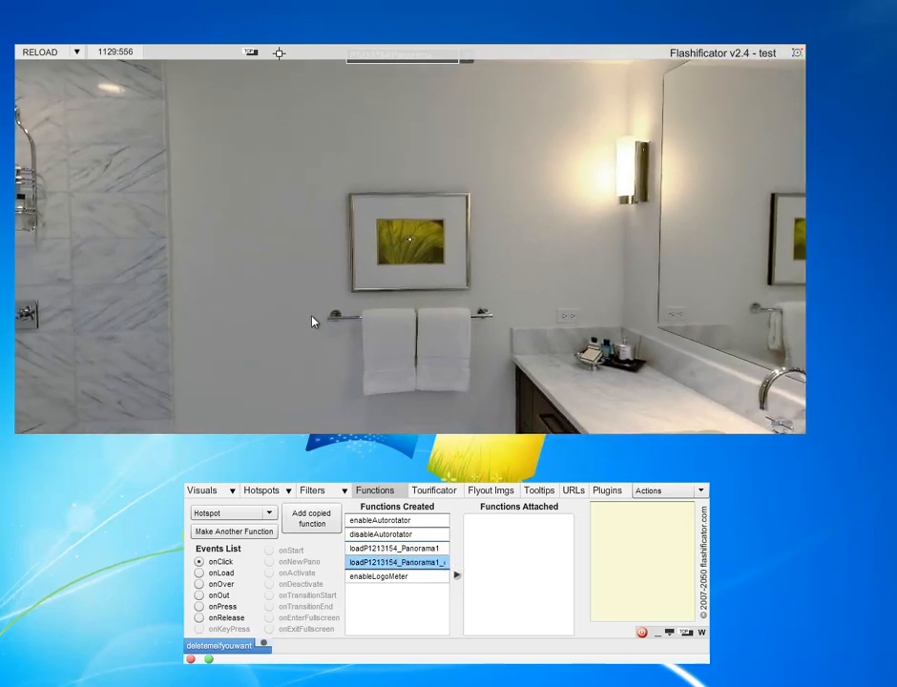
left_click_drag(417, 239, 417, 241)
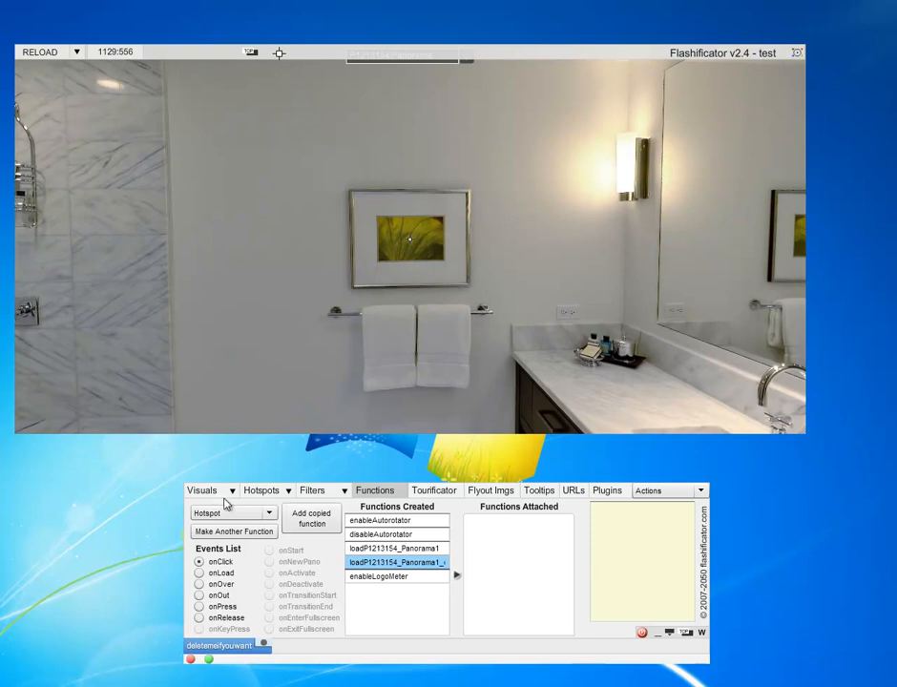
left_click(423, 563)
double_click(359, 550)
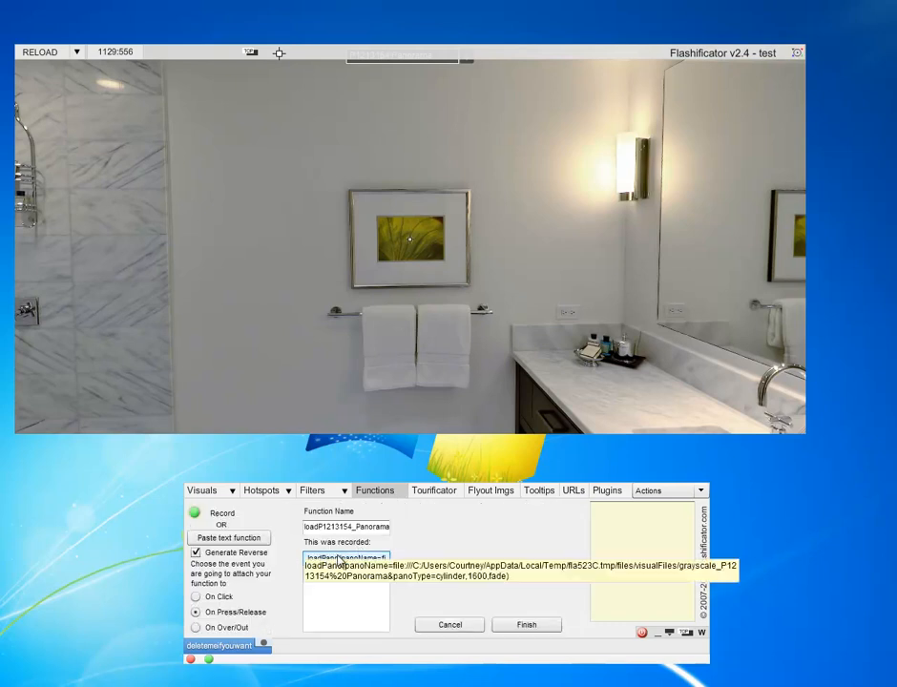
left_click(338, 564)
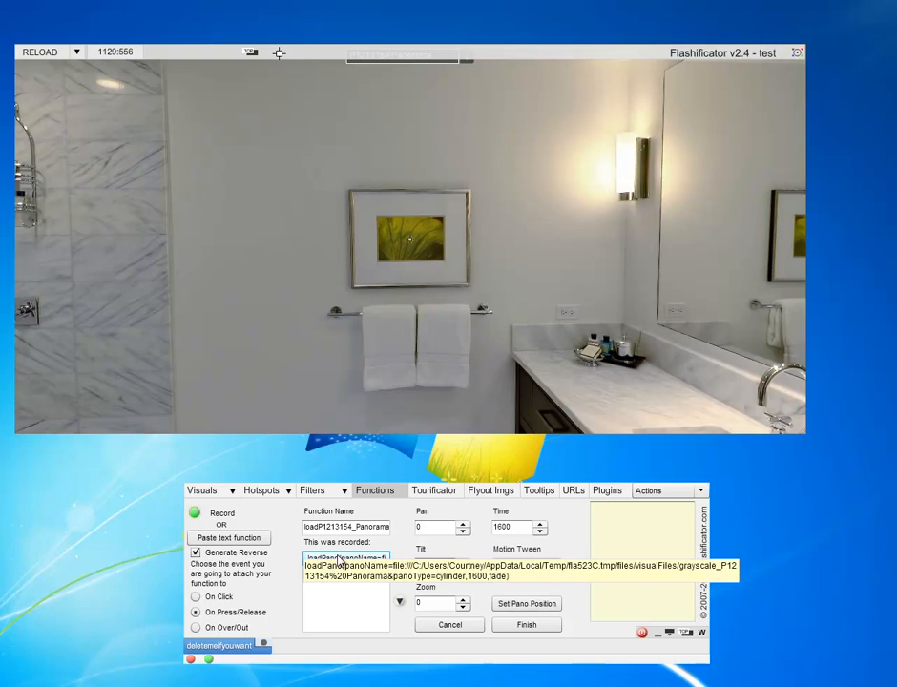
left_click(527, 604)
left_click(526, 625)
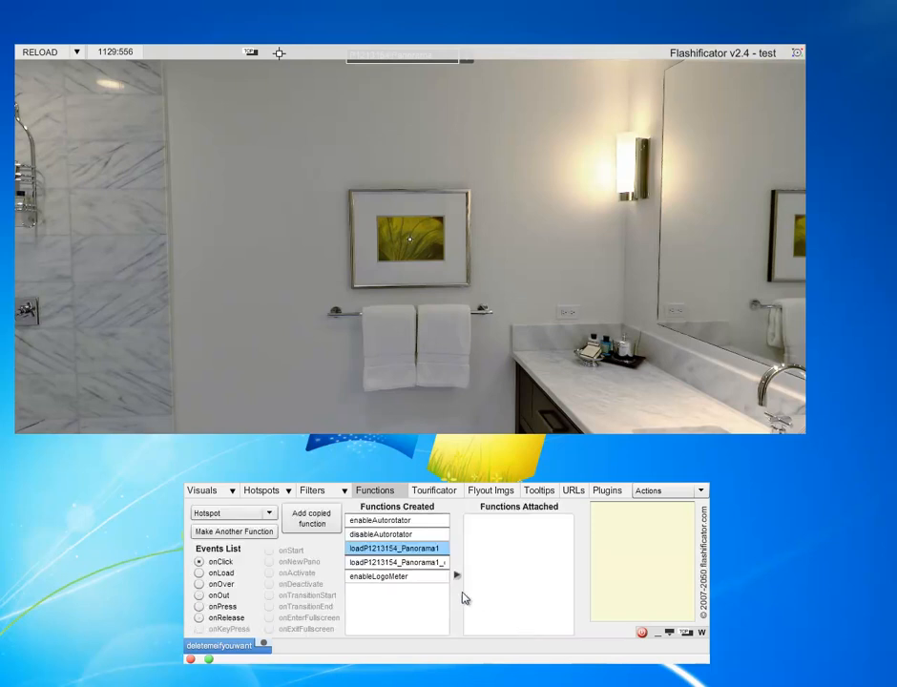
Set the loadPano position in loadP1213154_Panorama1_complete to the current view, pan 7.50886, tilt -2.55096, zoom 1
double_click(385, 563)
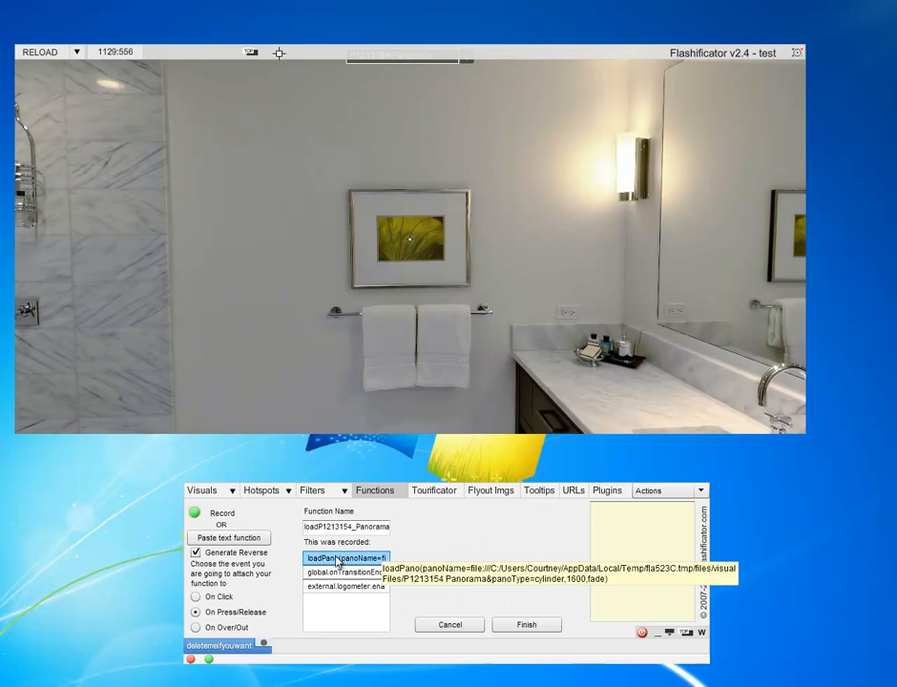
left_click(337, 564)
left_click(515, 605)
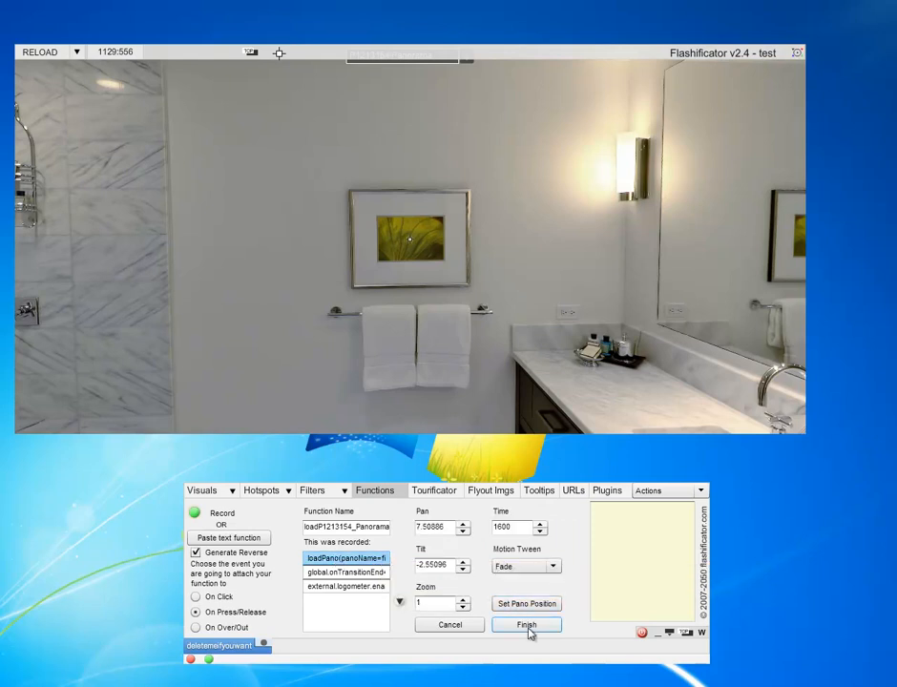
left_click(529, 626)
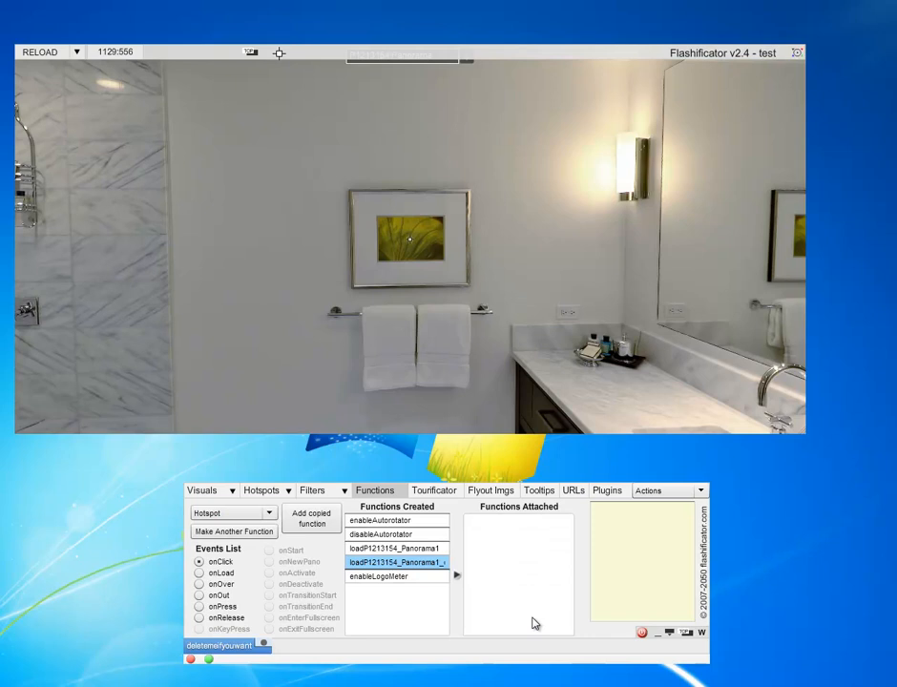
Record a new function that saves a zoomed-in initial position on the tissue box, about pan 91.07, tilt -23.86, zoom 1.85
left_click(225, 536)
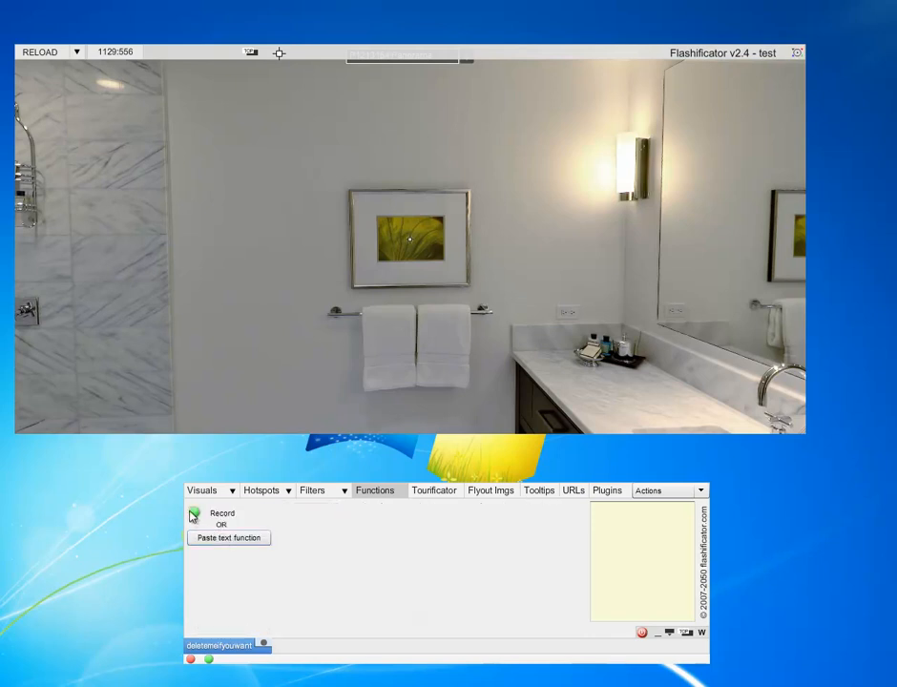
left_click(195, 515)
left_click_drag(219, 334, 382, 298)
scroll(431, 298, "up", 3)
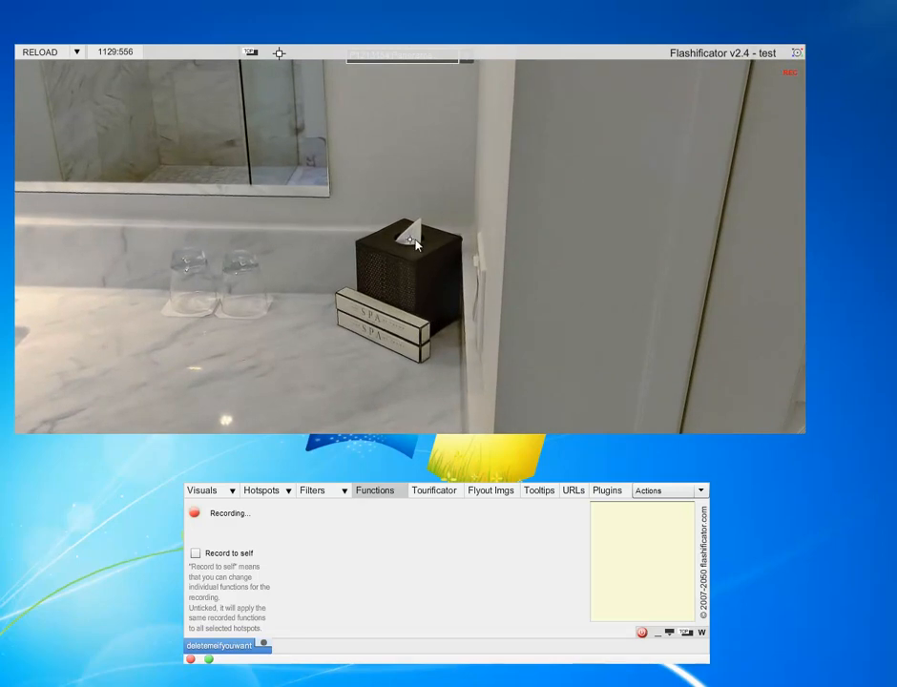
left_click(202, 492)
left_click(286, 540)
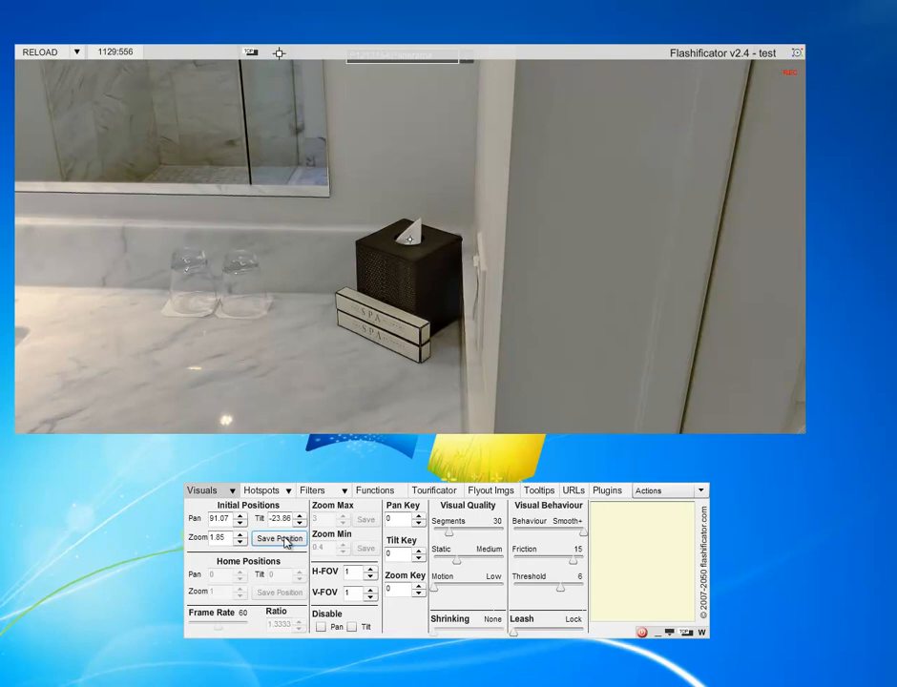
left_click(371, 490)
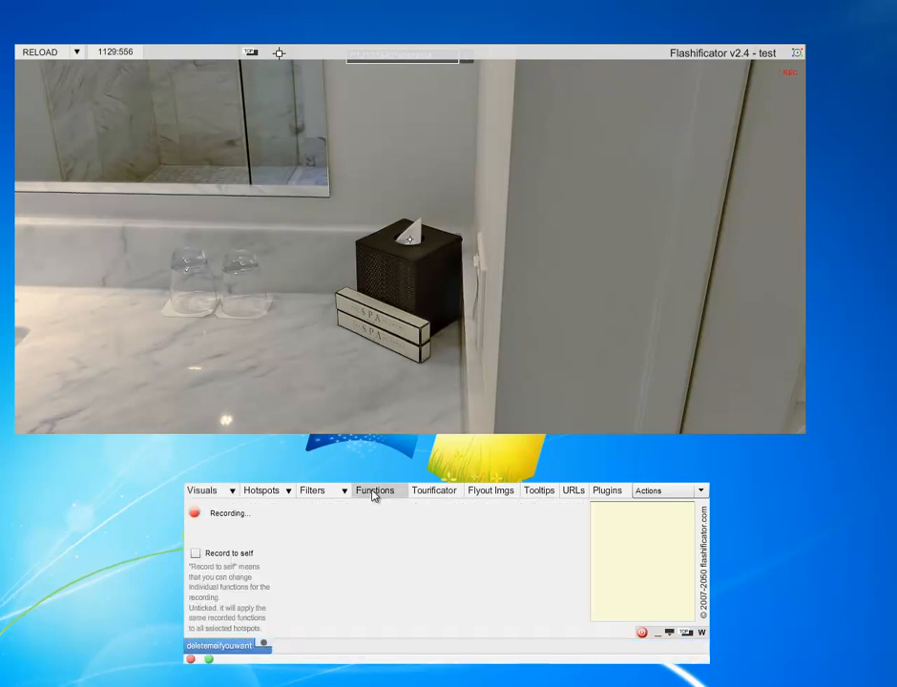
left_click(194, 512)
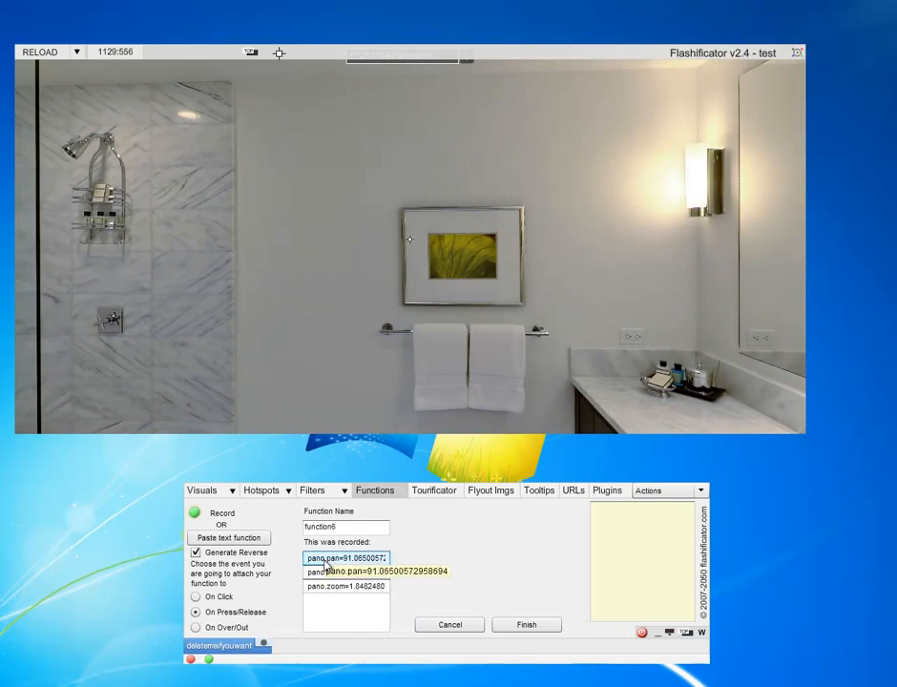
Name the recorded function move_1 and turn off Generate Reverse
left_click_drag(352, 526, 256, 532)
type("move_1")
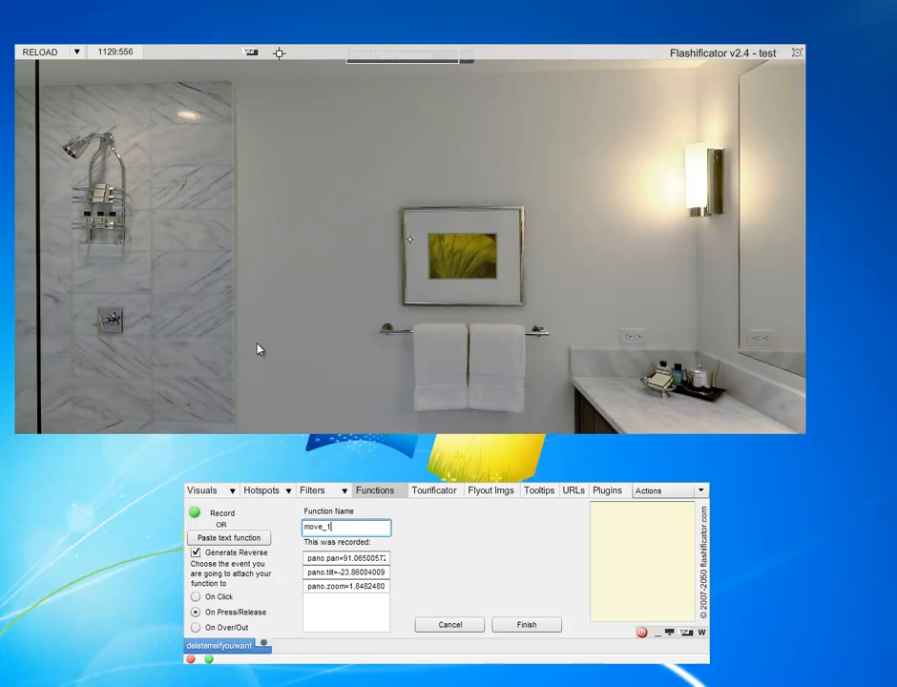
left_click(196, 553)
Set the time of the recorded pan, tilt and zoom actions to 5000 milliseconds and save move_1
left_click(324, 560)
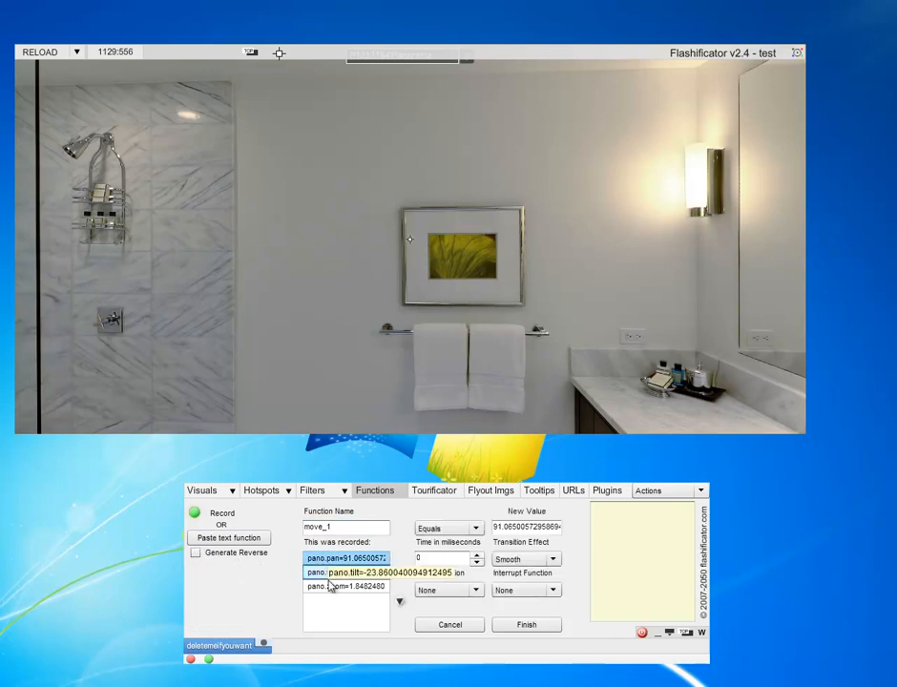
left_click(326, 585, "shift")
left_click(420, 560)
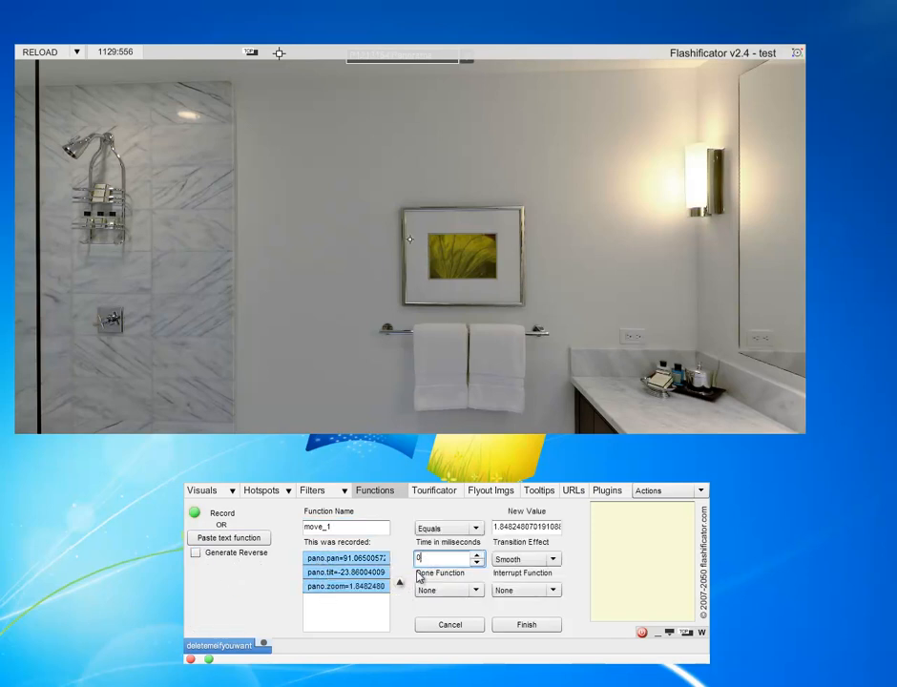
left_click(320, 558)
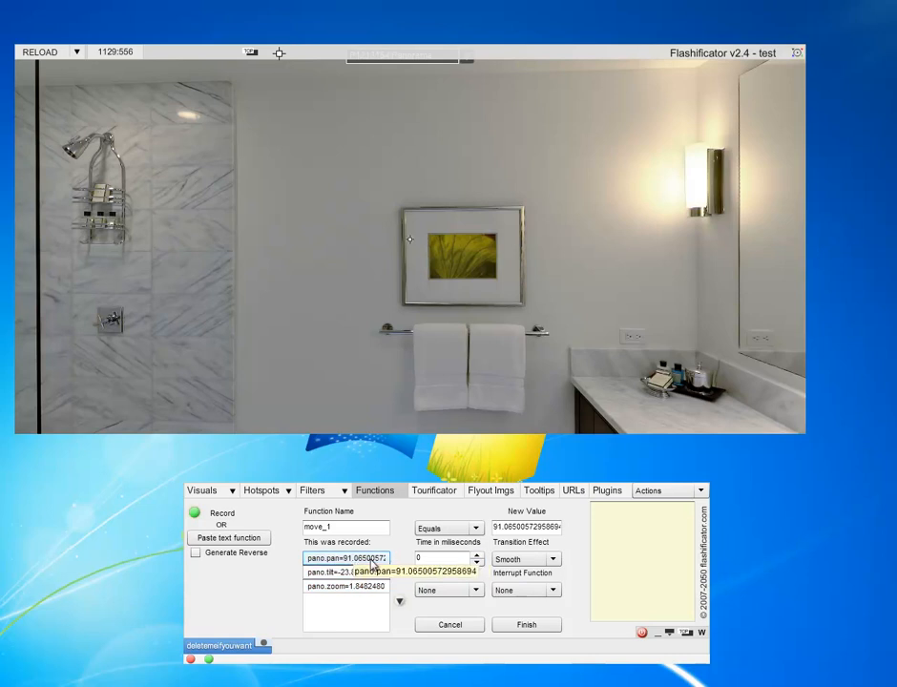
left_click(334, 572)
left_click(335, 589)
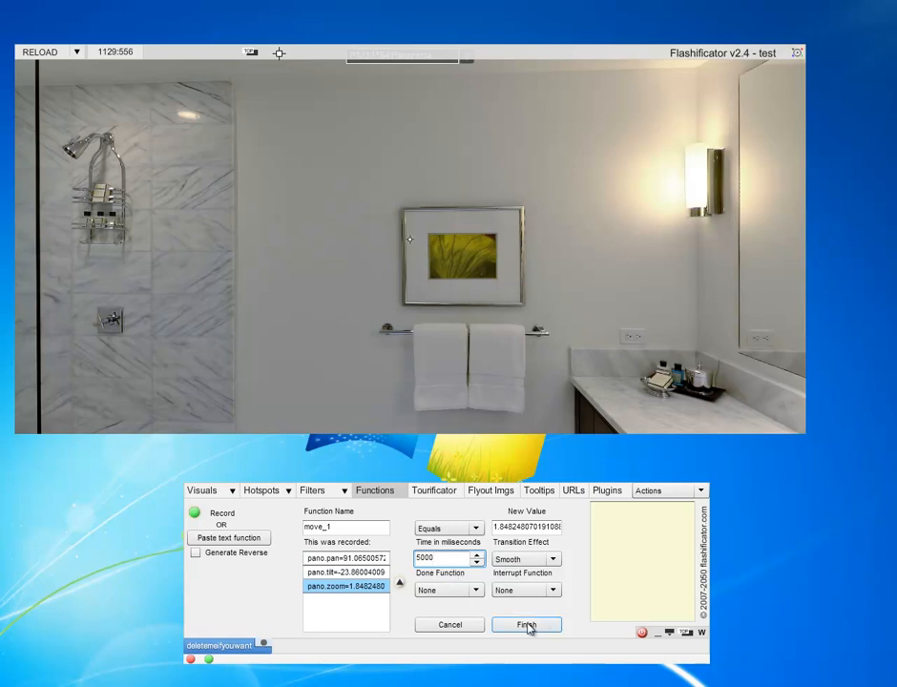
double_click(354, 527)
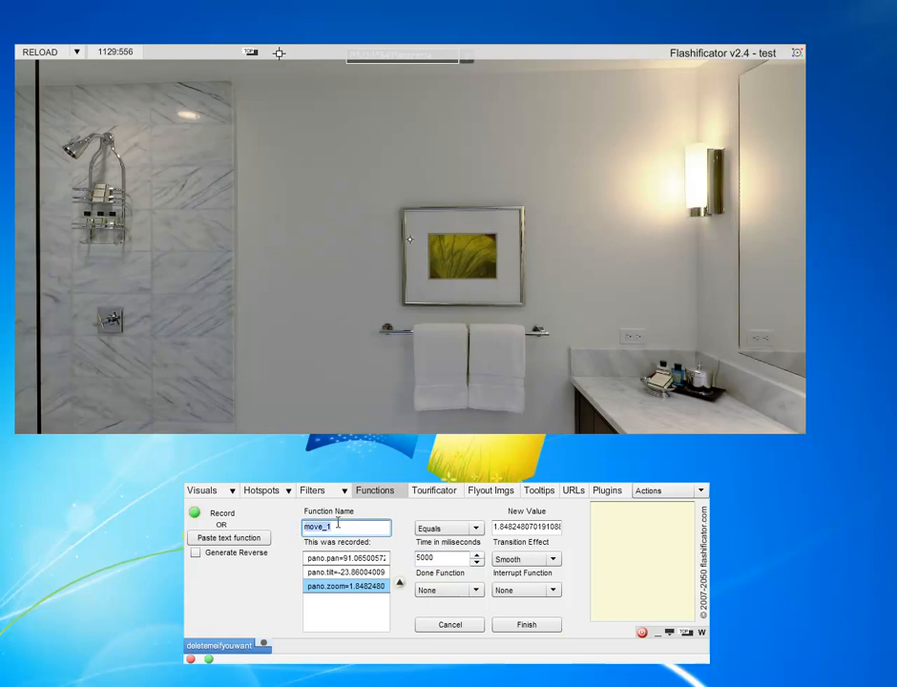
left_click(525, 625)
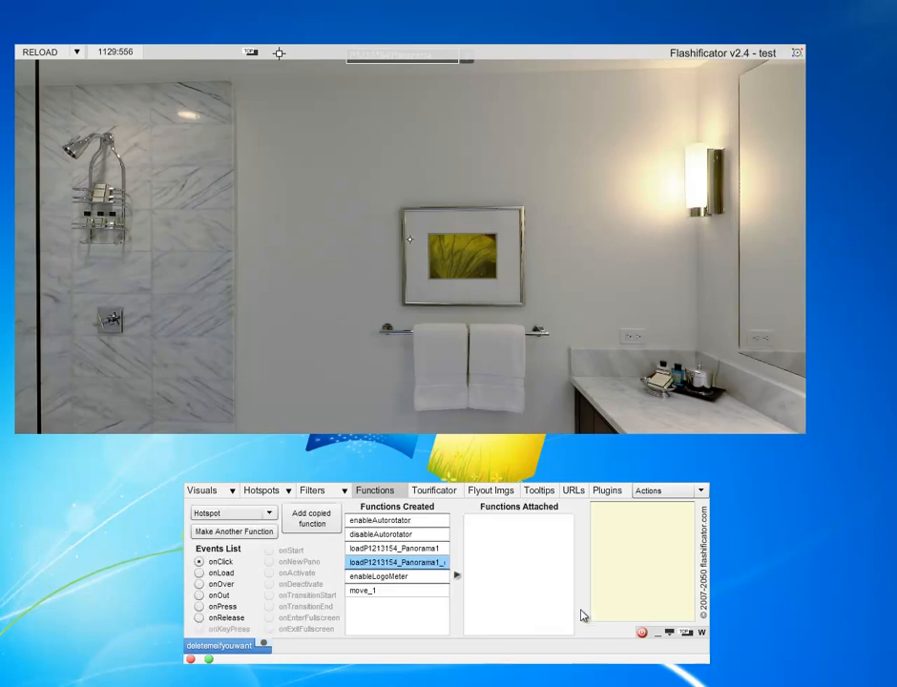
In loadP1213154_Panorama1_complete, set the global.onTransitionEnd value to move_1, save the function and reload the panorama
left_click(398, 591)
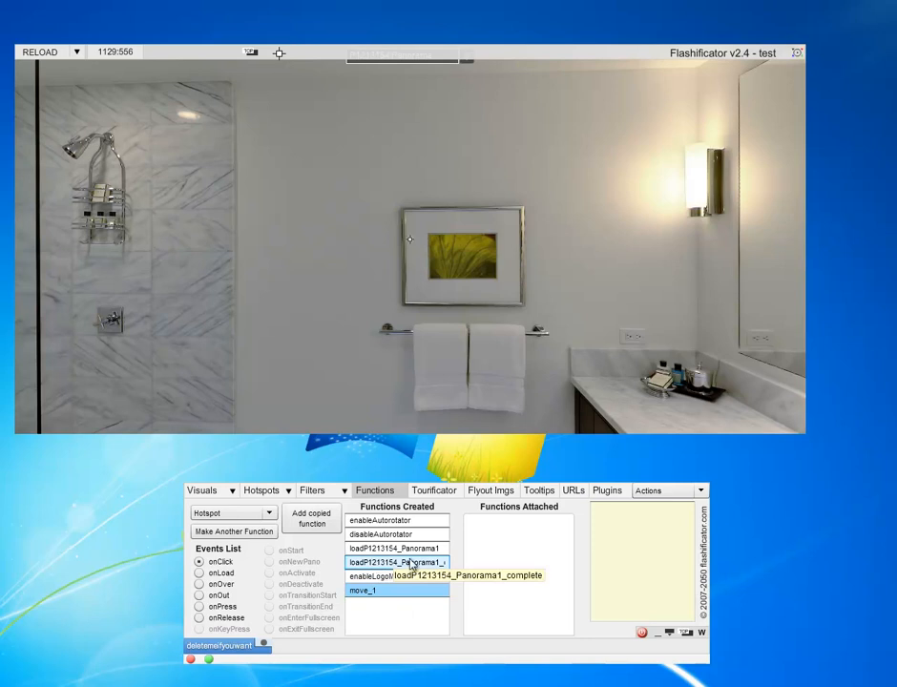
left_click(391, 565)
double_click(391, 566)
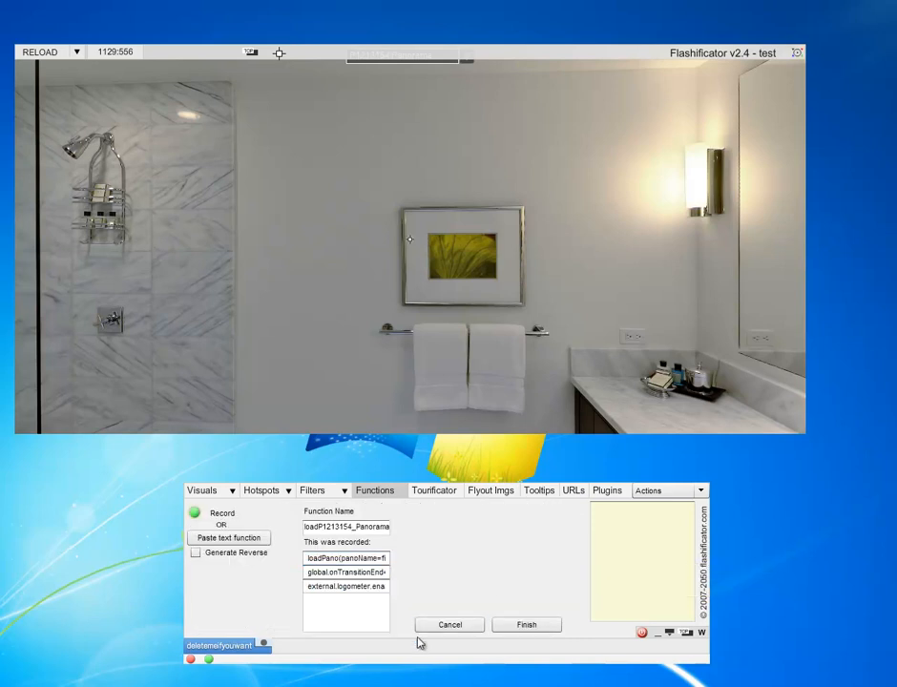
left_click(322, 574)
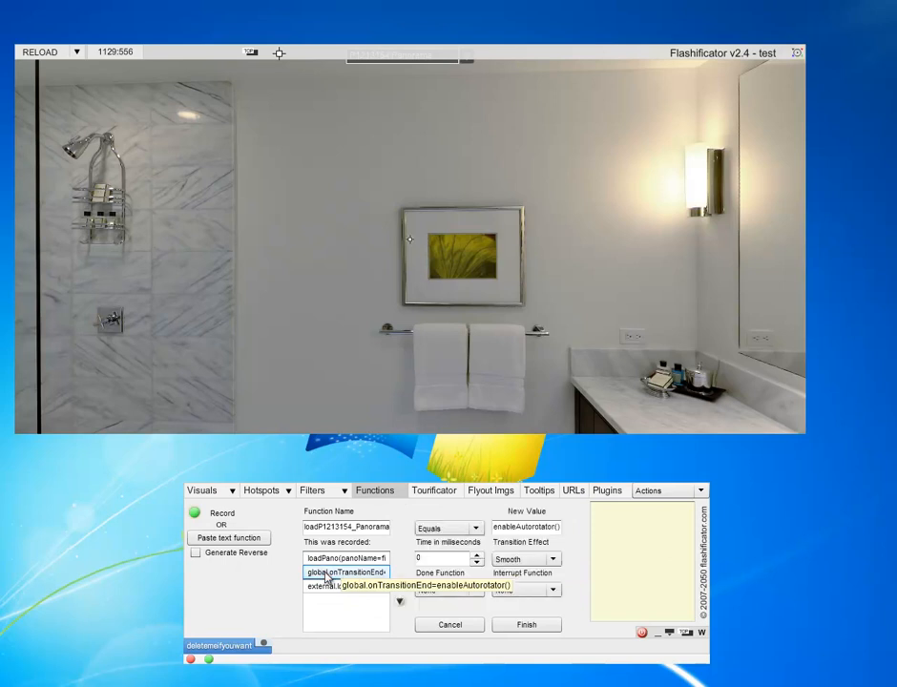
left_click(562, 526)
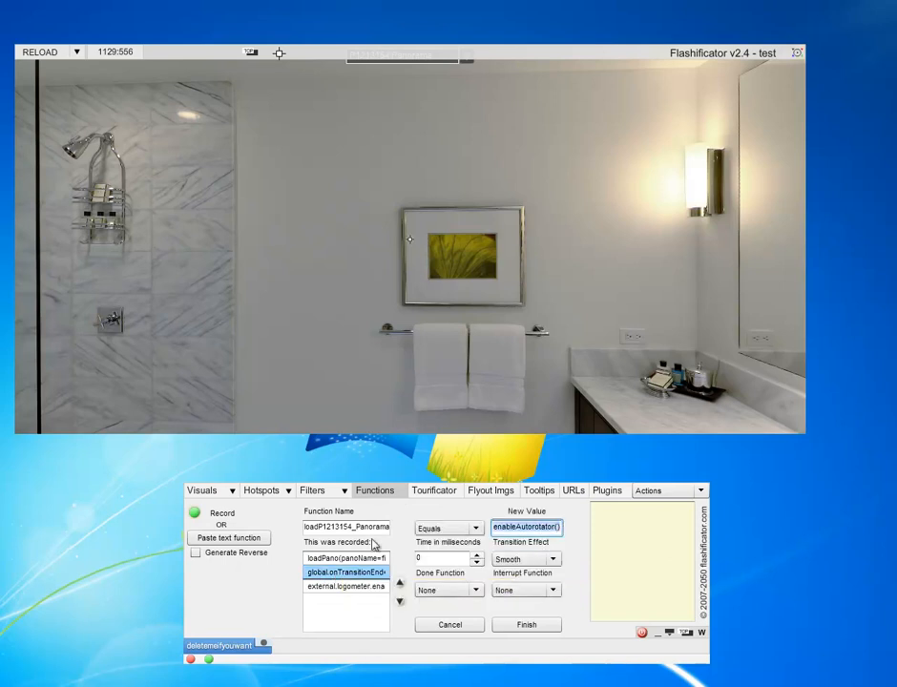
key("Left")
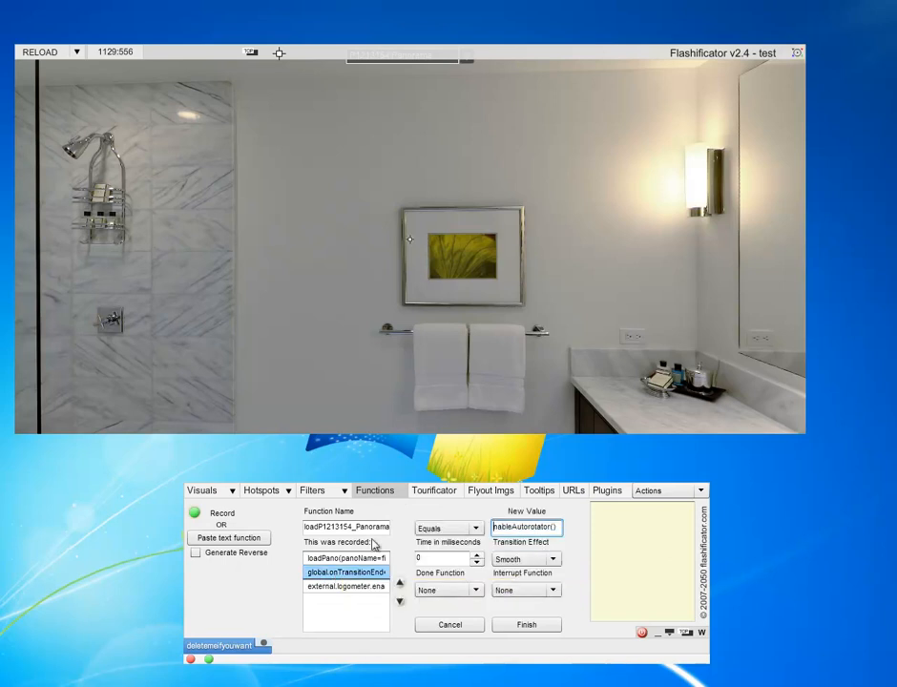
key("Delete")
key("Delete")
key("Delete")
key("Delete")
key("Delete")
key("Delete")
key("Delete")
key("Delete")
key("Delete")
key("Delete")
key("Delete")
key("Delete")
key("Delete")
key("Delete")
key("Delete")
key("Delete")
key("Delete")
type("move_1")
key("Delete")
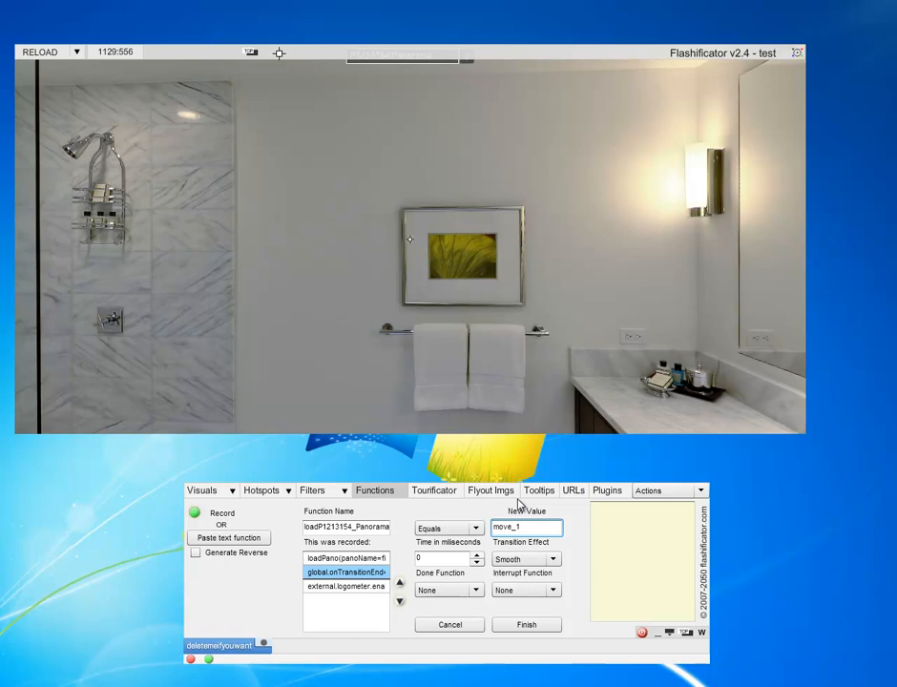
left_click(524, 625)
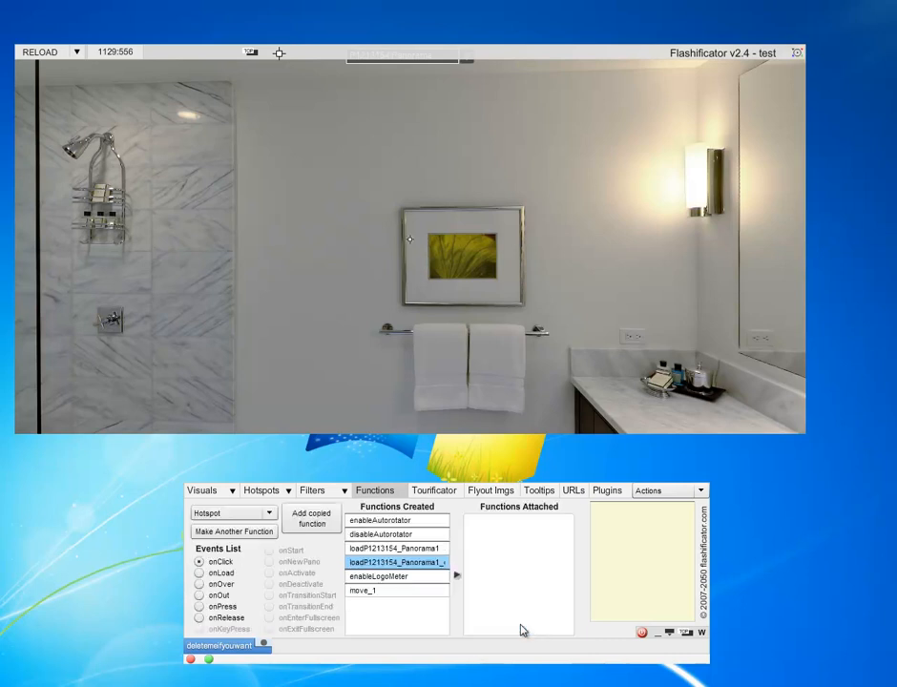
left_click(42, 54)
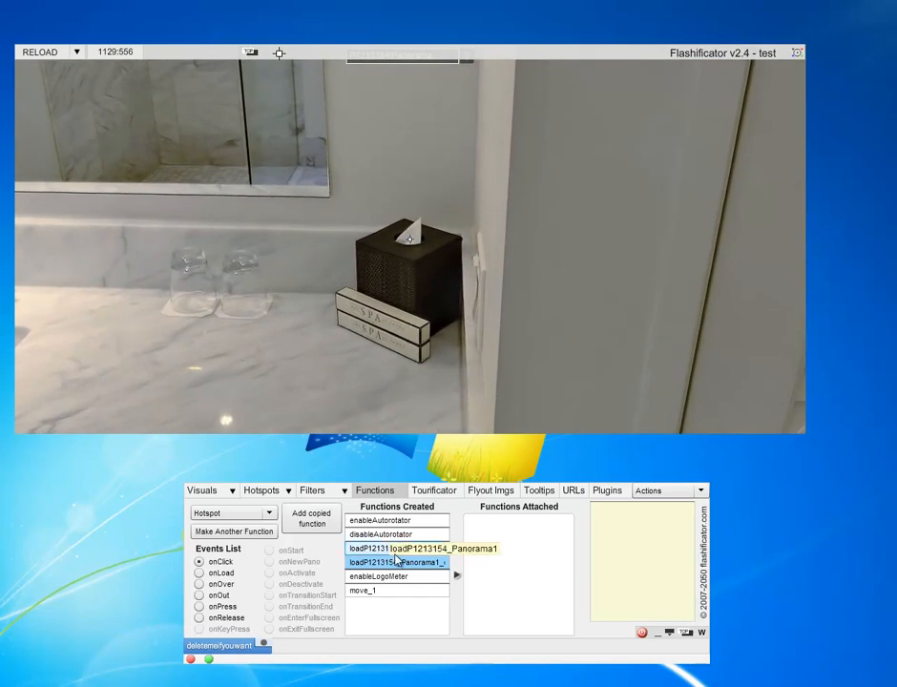
Set the time of move_1's pan and tilt actions to 5000 milliseconds, check all three actions, save the function and reload the panorama
double_click(360, 593)
left_click(350, 563)
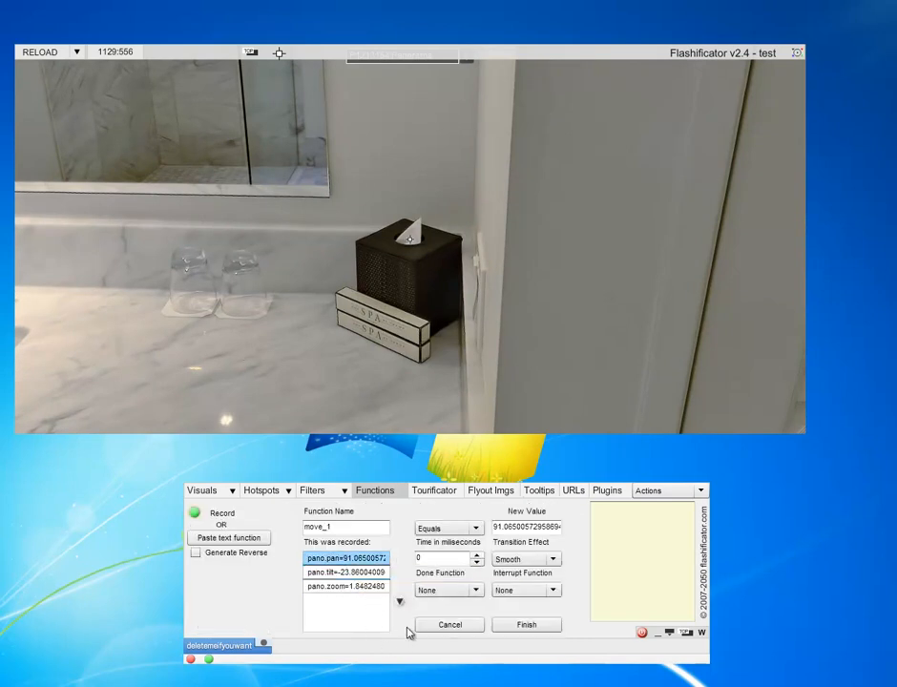
left_click(346, 572)
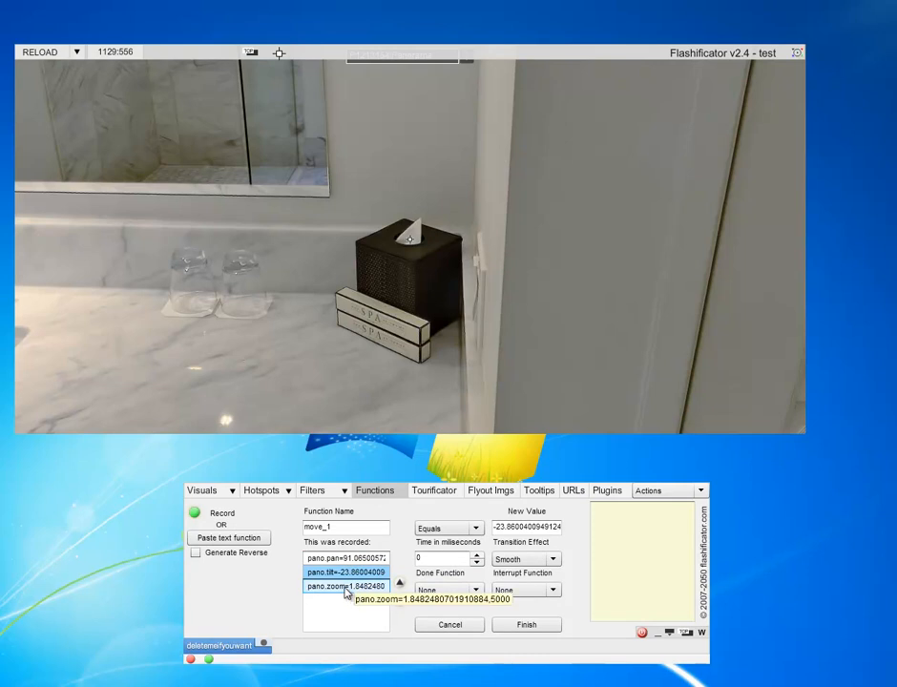
left_click(346, 588)
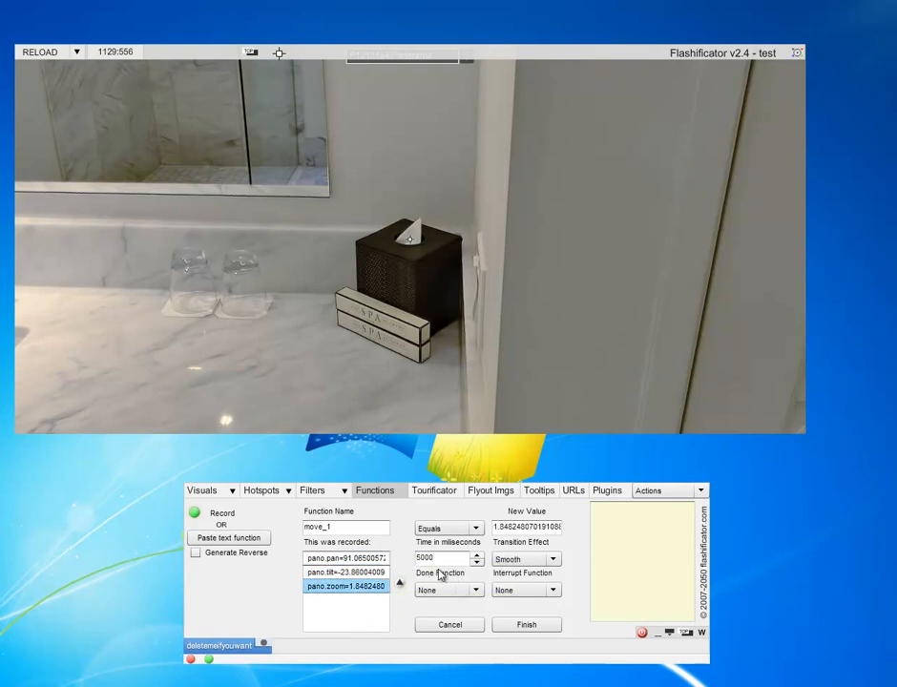
left_click(343, 559)
left_click(340, 572, "ctrl")
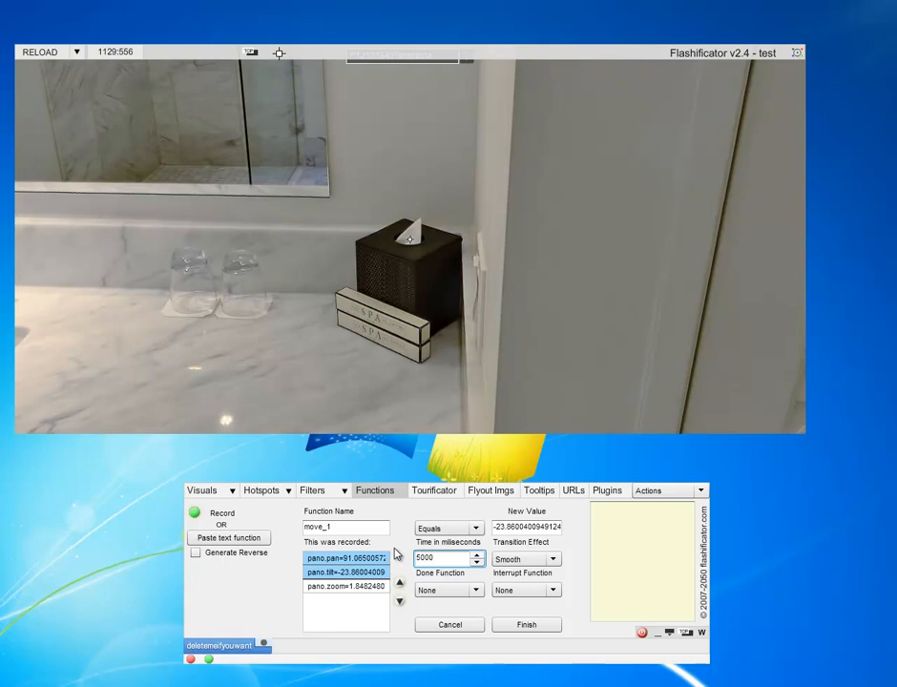
left_click(348, 586)
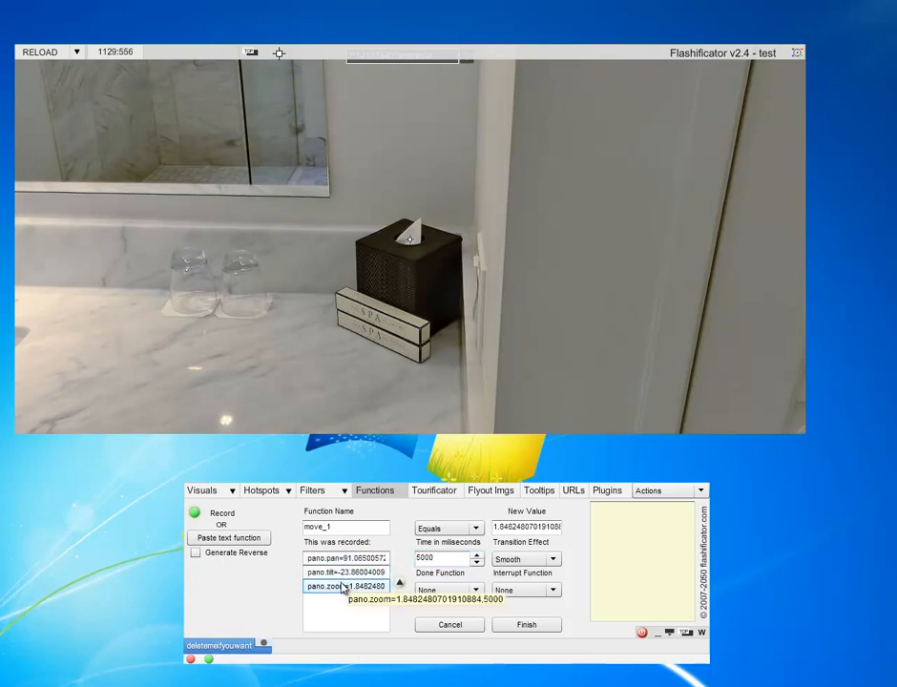
left_click(342, 573, "ctrl")
left_click(340, 558)
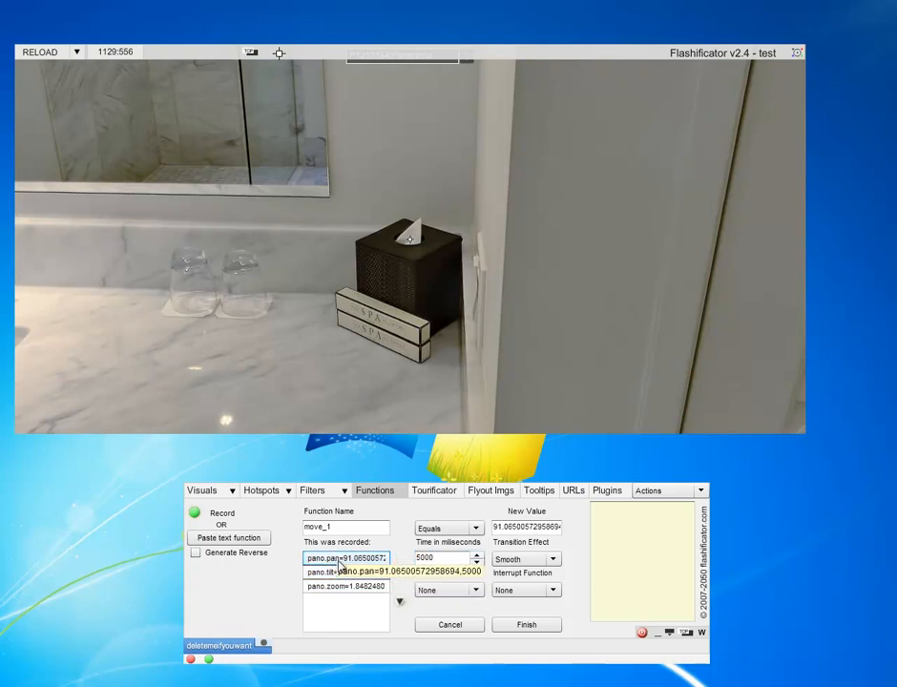
left_click(534, 625)
left_click(39, 53)
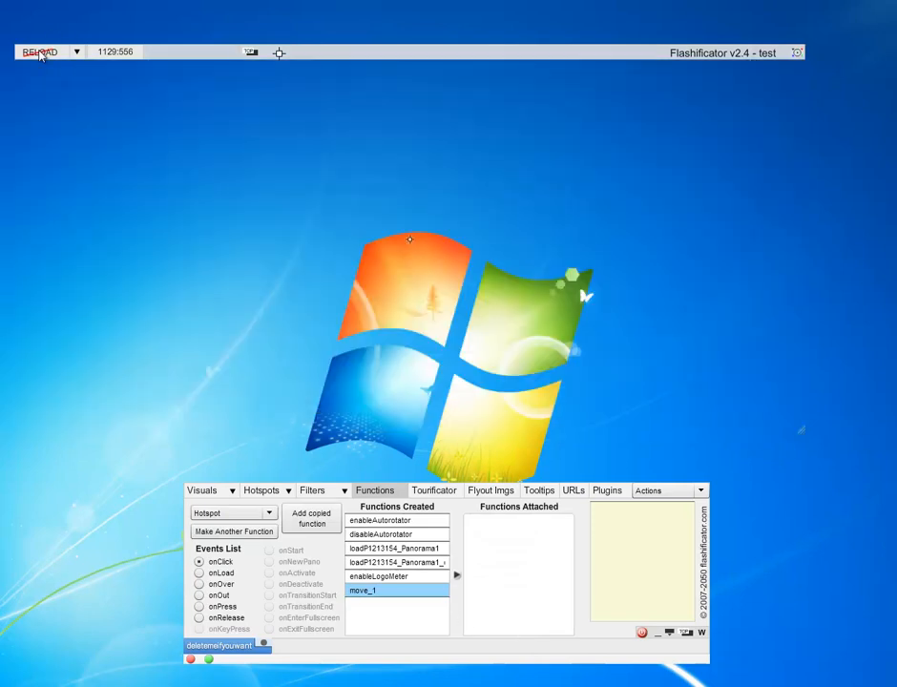